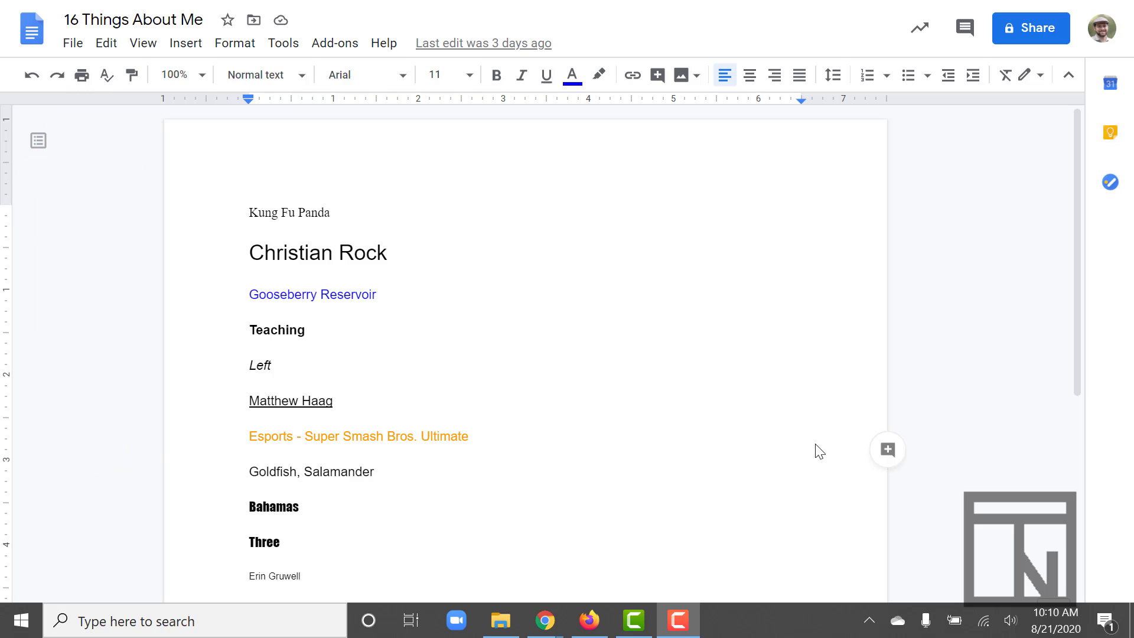
Open the Print dialog for 16 Things About Me from the File menu.
left_click(73, 45)
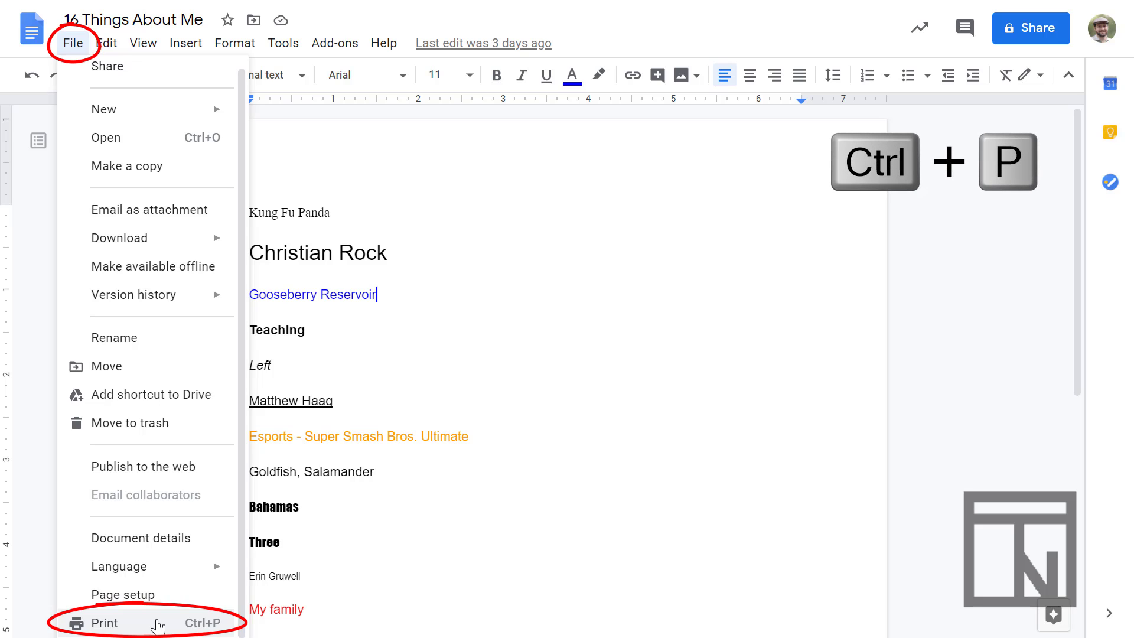
left_click(157, 625)
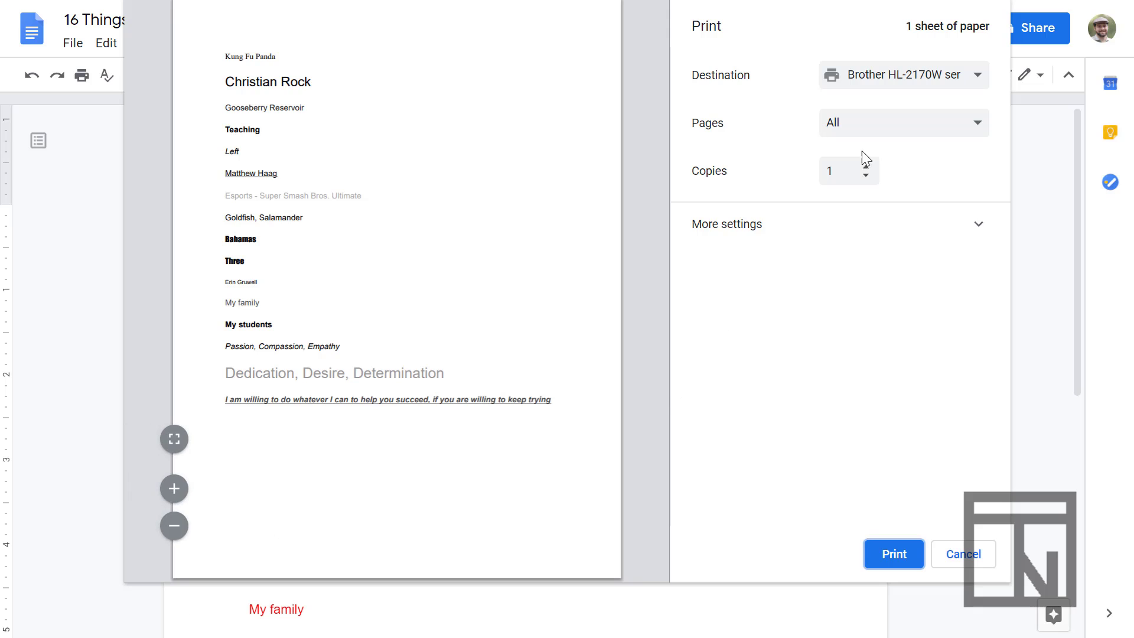
Try custom page ranges 1-5 and 1,3,5,7, clear them, then set Pages back to All.
left_click(874, 134)
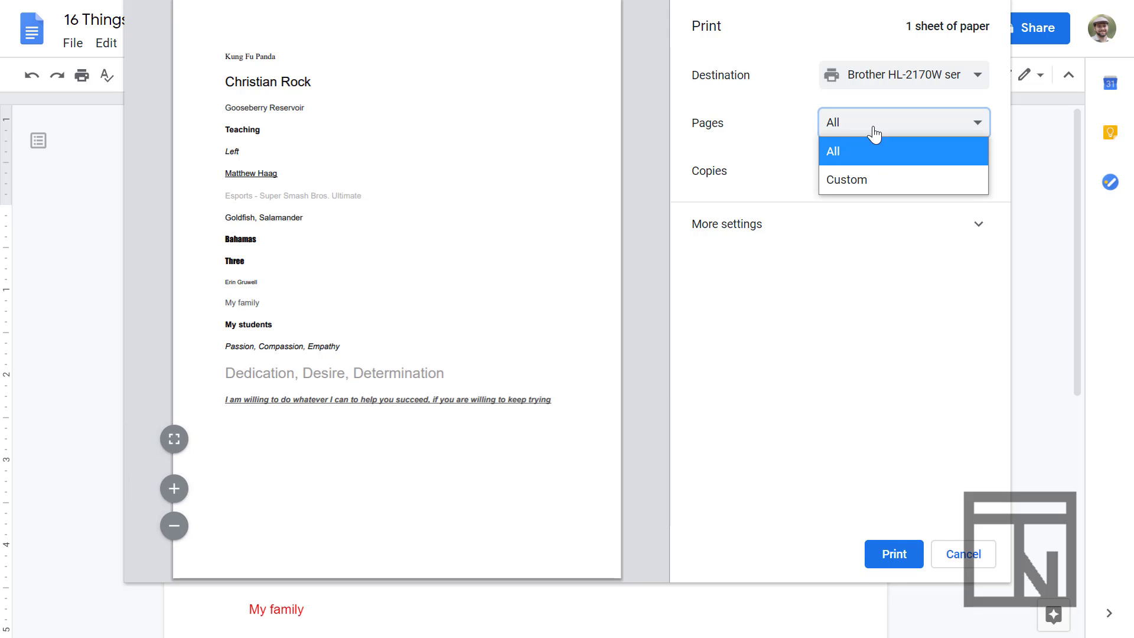
left_click(854, 181)
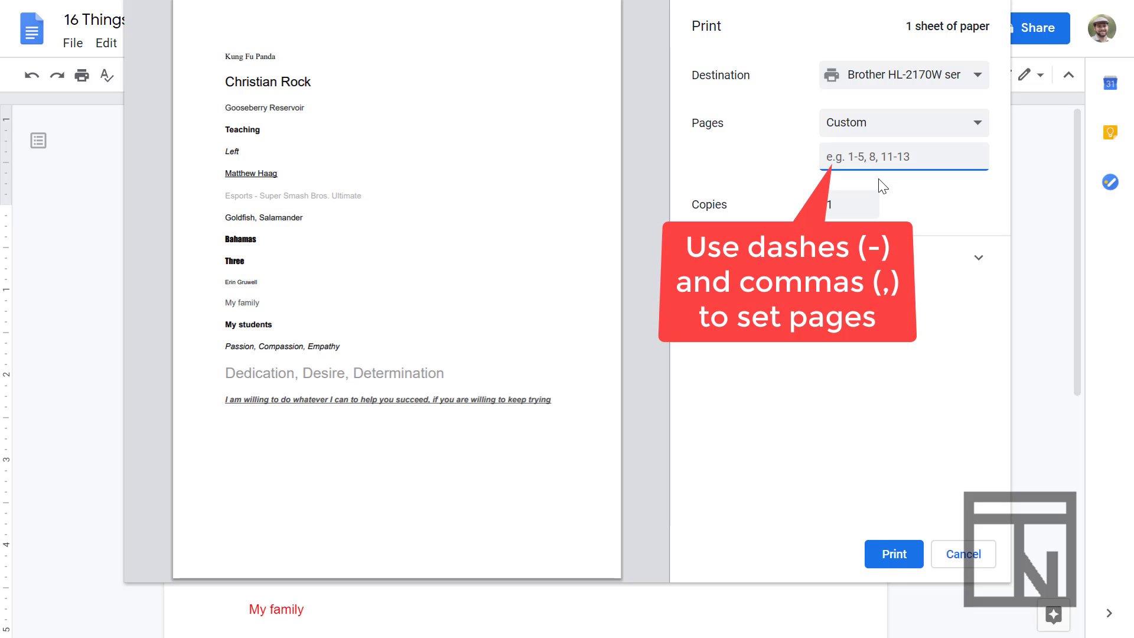
type("1-5")
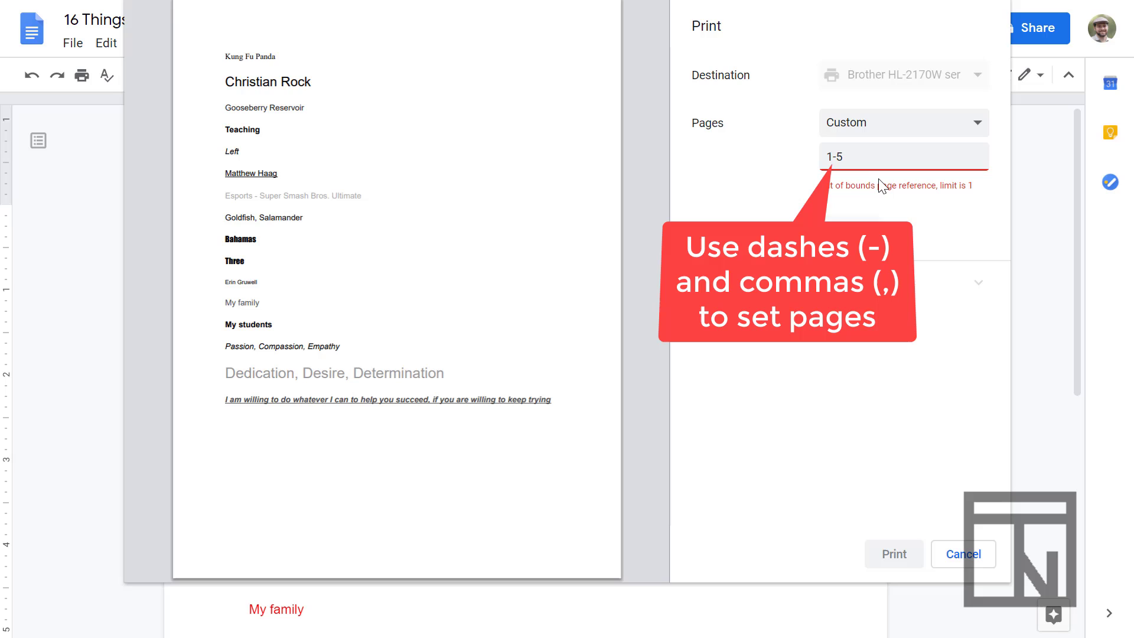
key("BackSpace")
key("BackSpace")
key("BackSpace")
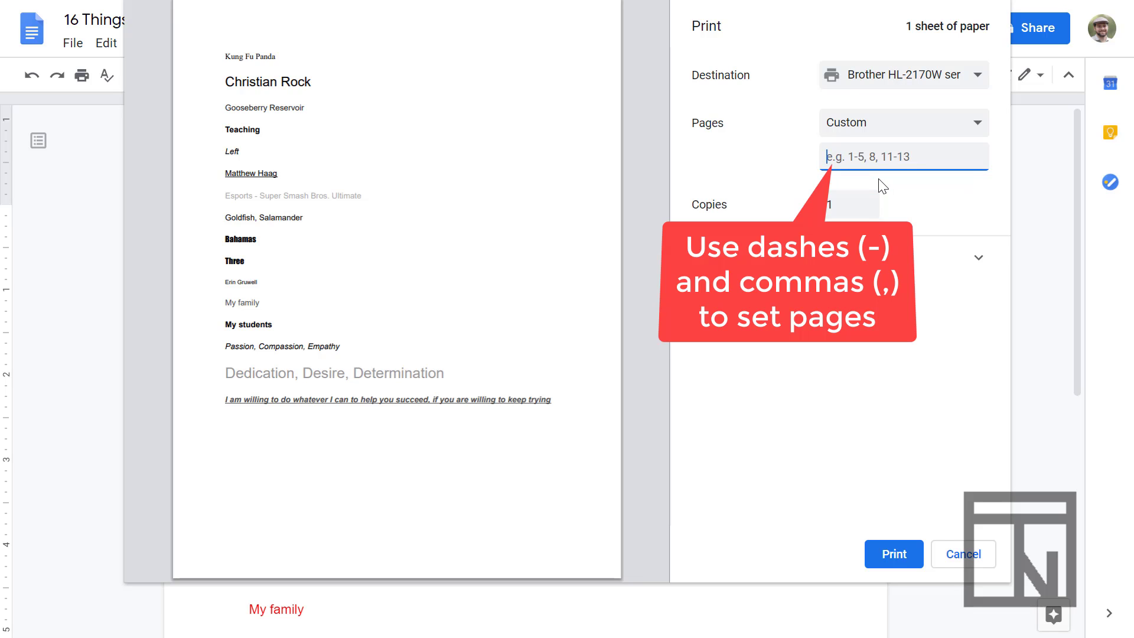
type("1,3,5,7")
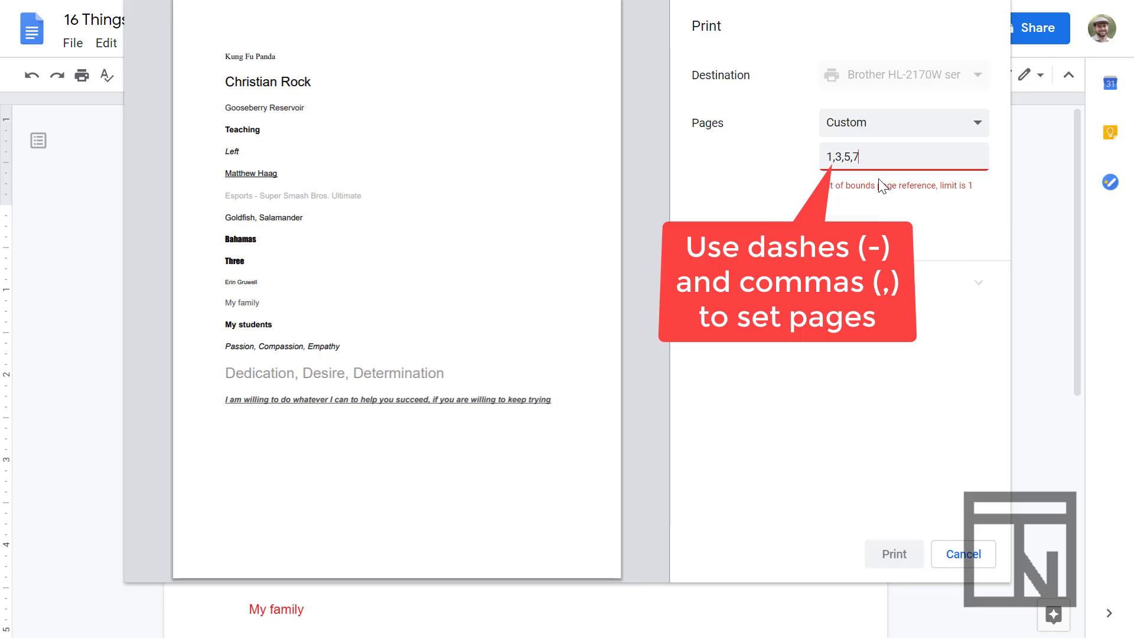
key("BackSpace")
key("BackSpace")
key("BackSpace")
key("BackSpace")
key("BackSpace")
key("BackSpace")
key("BackSpace")
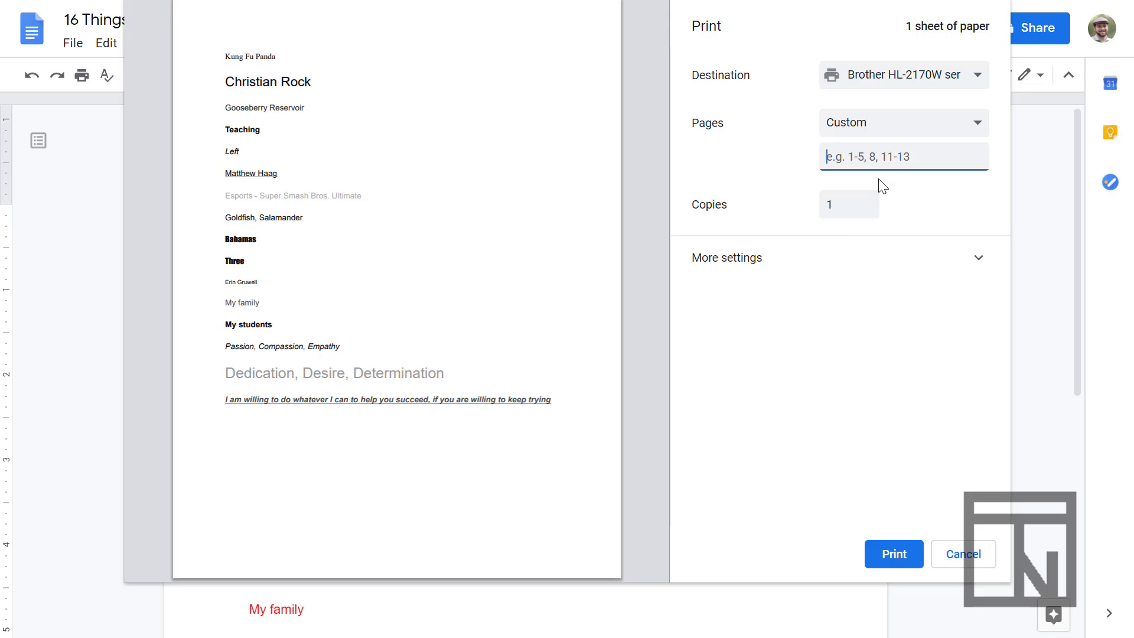
left_click(837, 123)
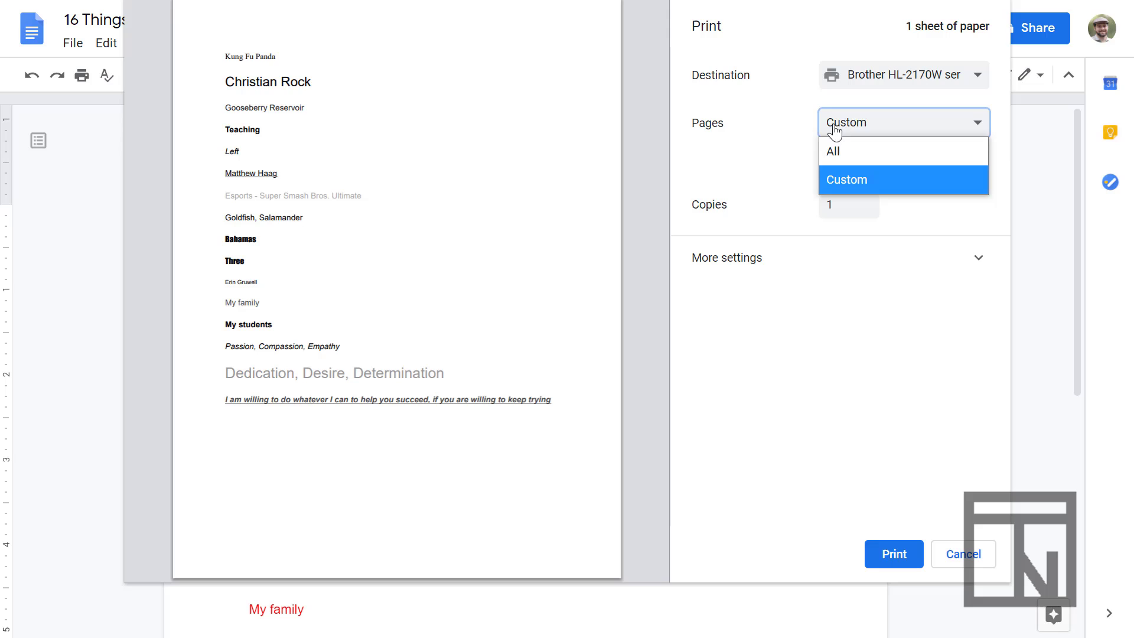
left_click(842, 153)
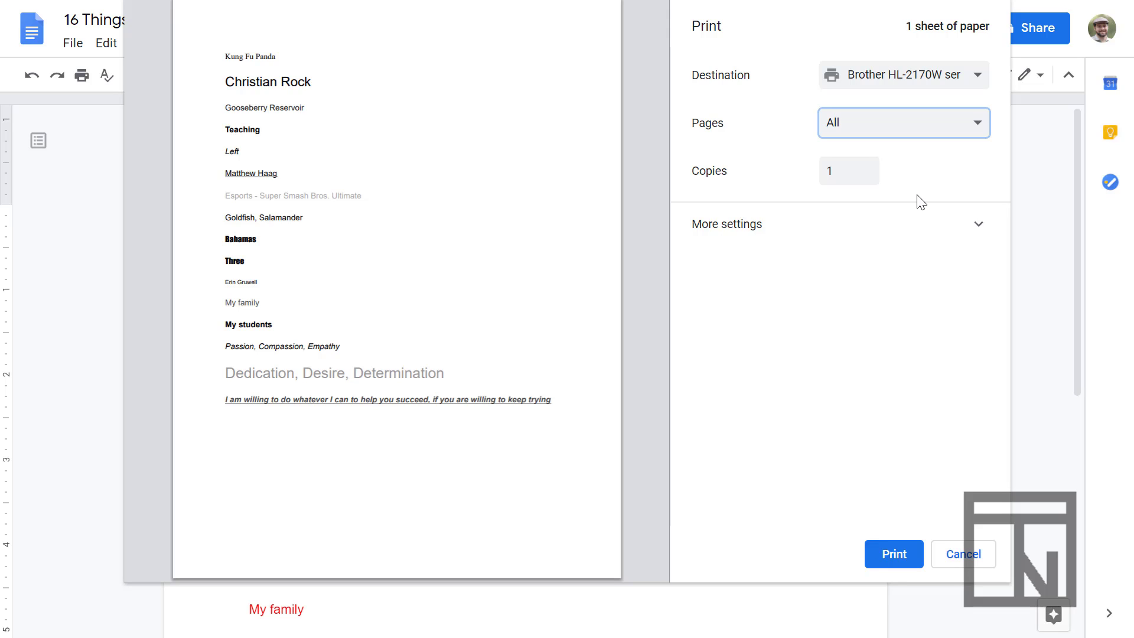
Expand More settings and try 2 and 4 pages per sheet, ending at 1 page per sheet.
left_click(962, 223)
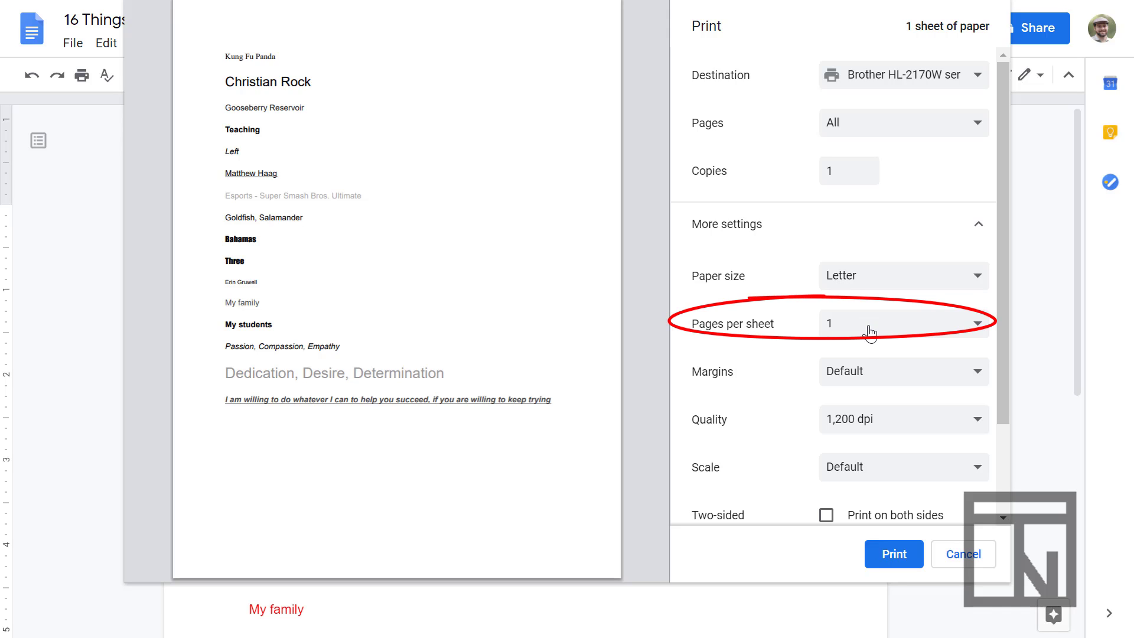
left_click(980, 327)
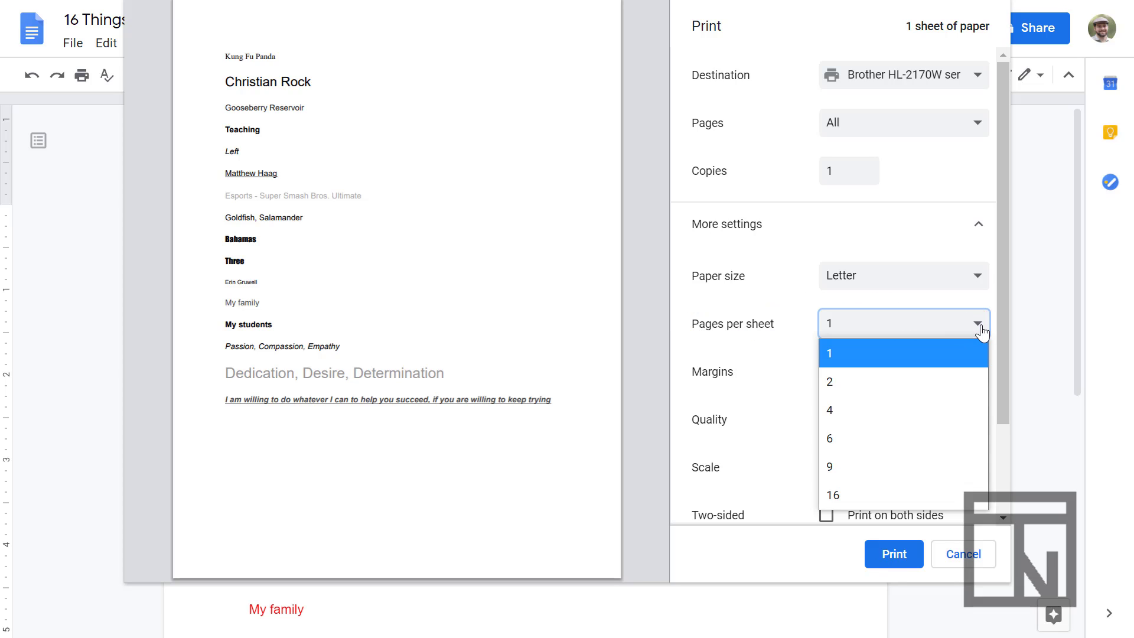
left_click(949, 383)
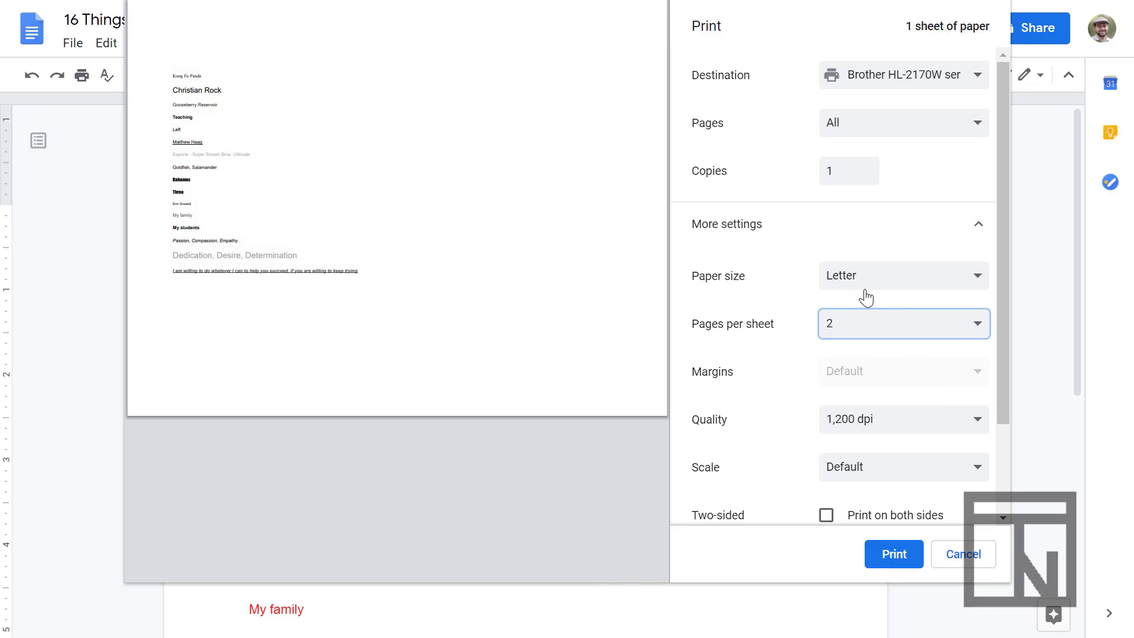
left_click(915, 329)
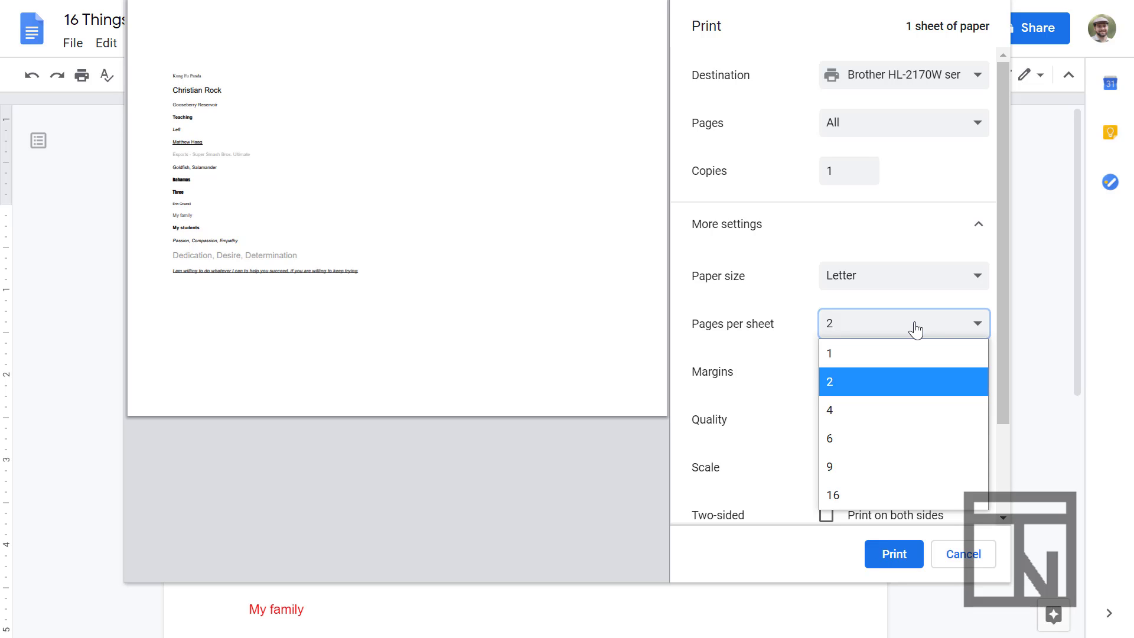
left_click(905, 352)
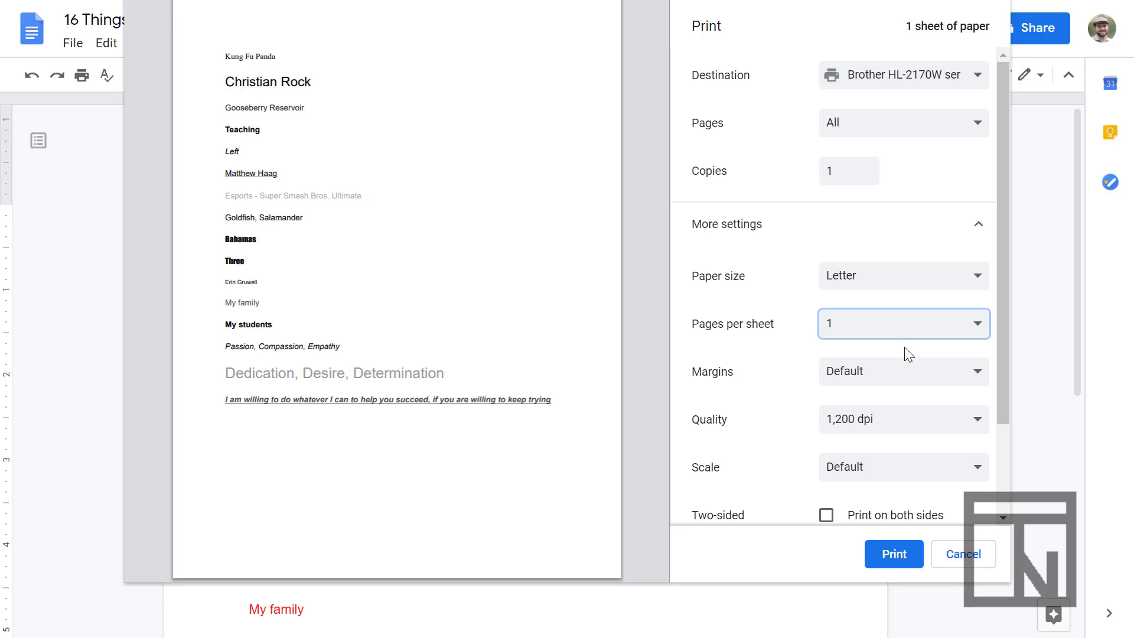
left_click(878, 322)
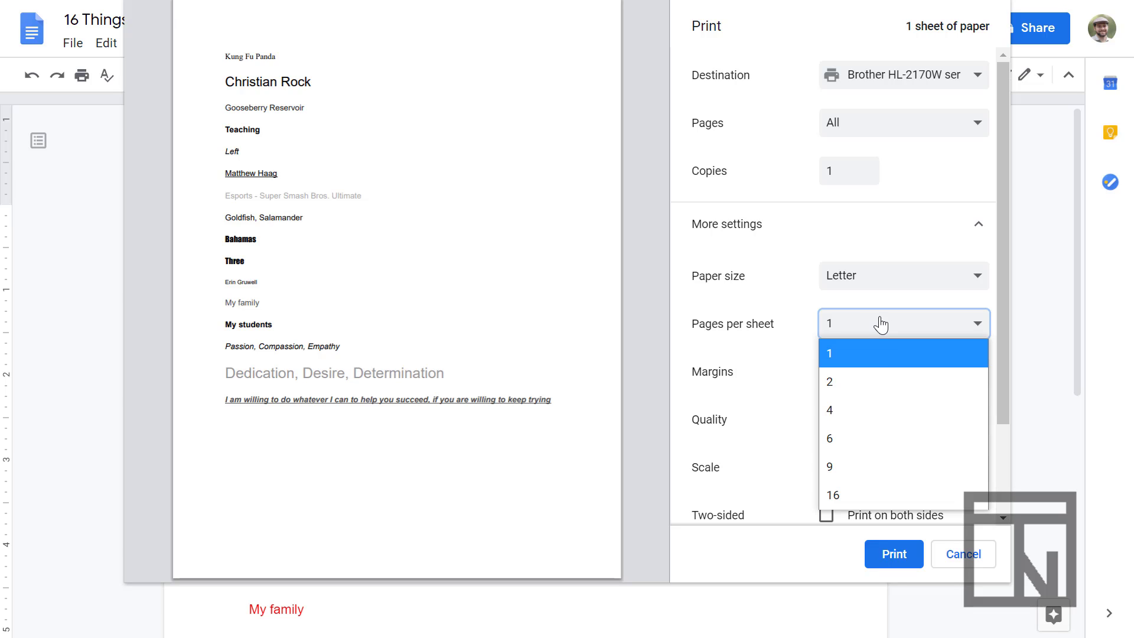
left_click(863, 409)
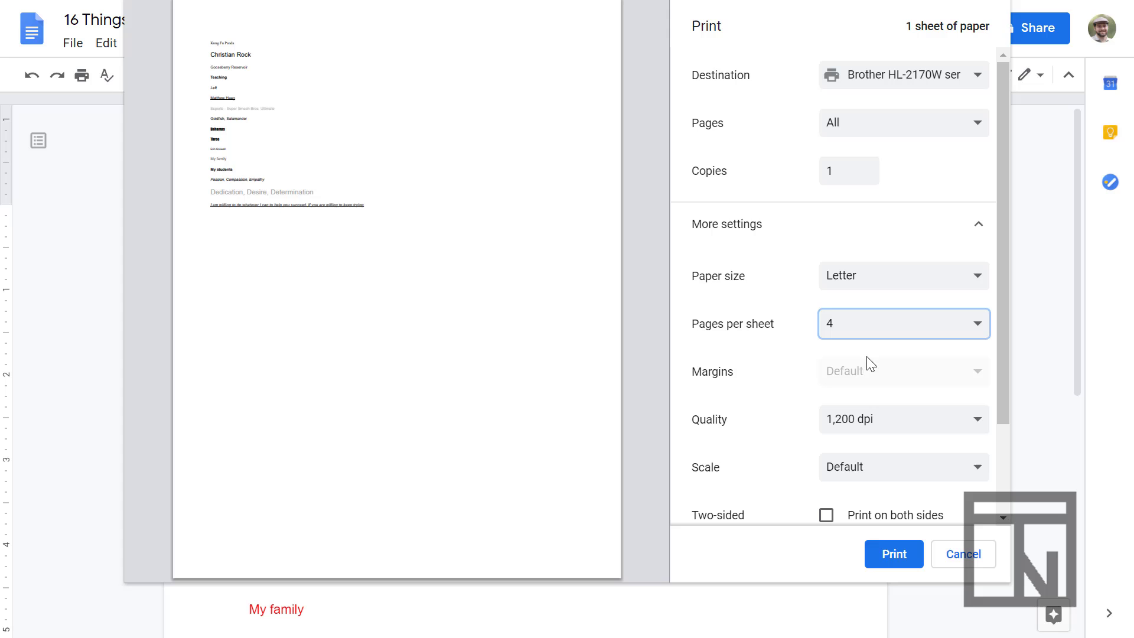
left_click(882, 337)
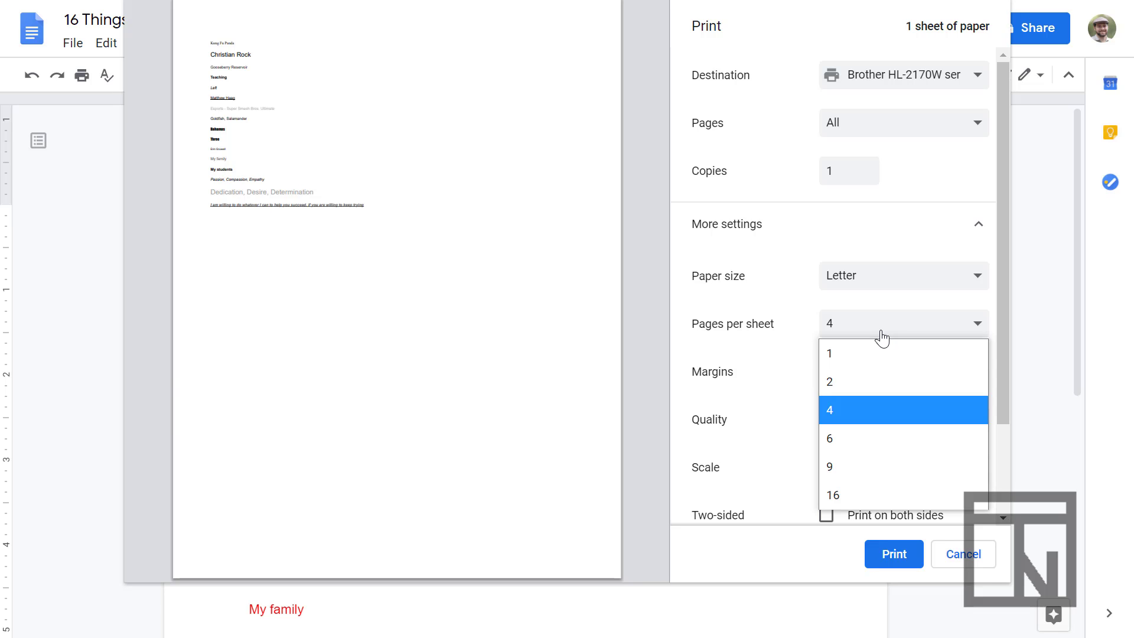
left_click(875, 361)
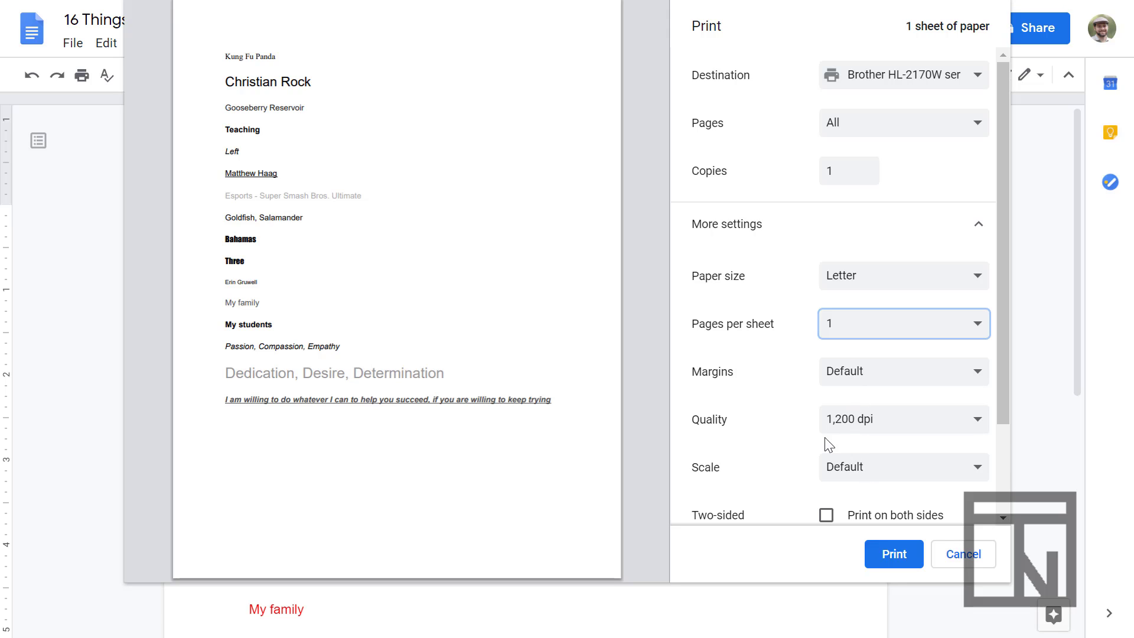
Scroll through the extra print settings and collapse the More settings section.
scroll(807, 434, "down", 2)
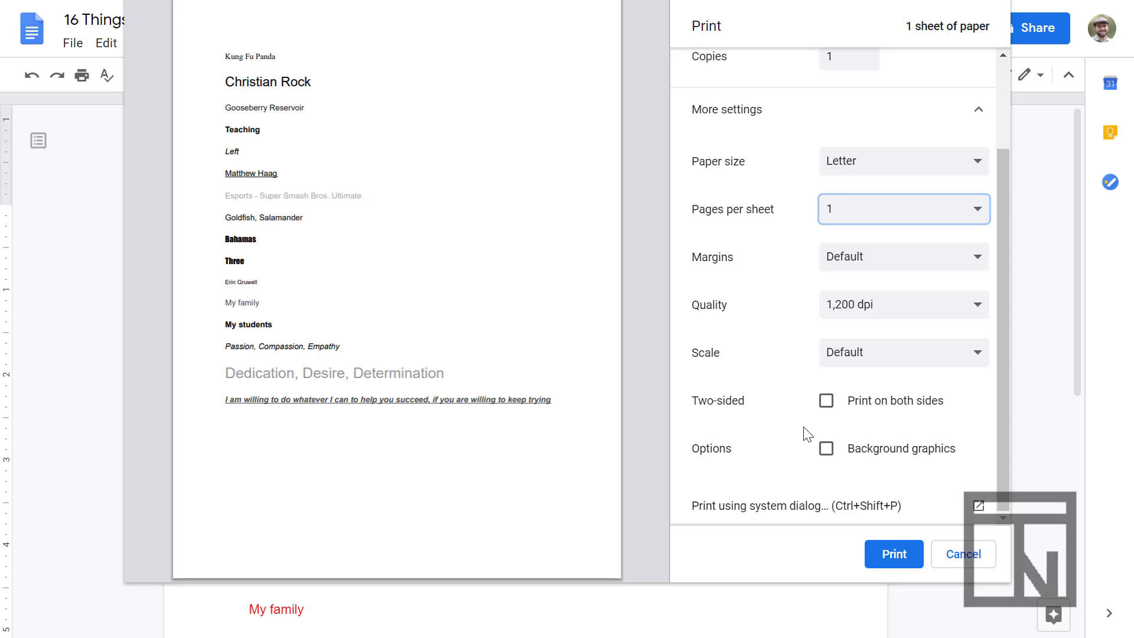
scroll(806, 433, "up", 2)
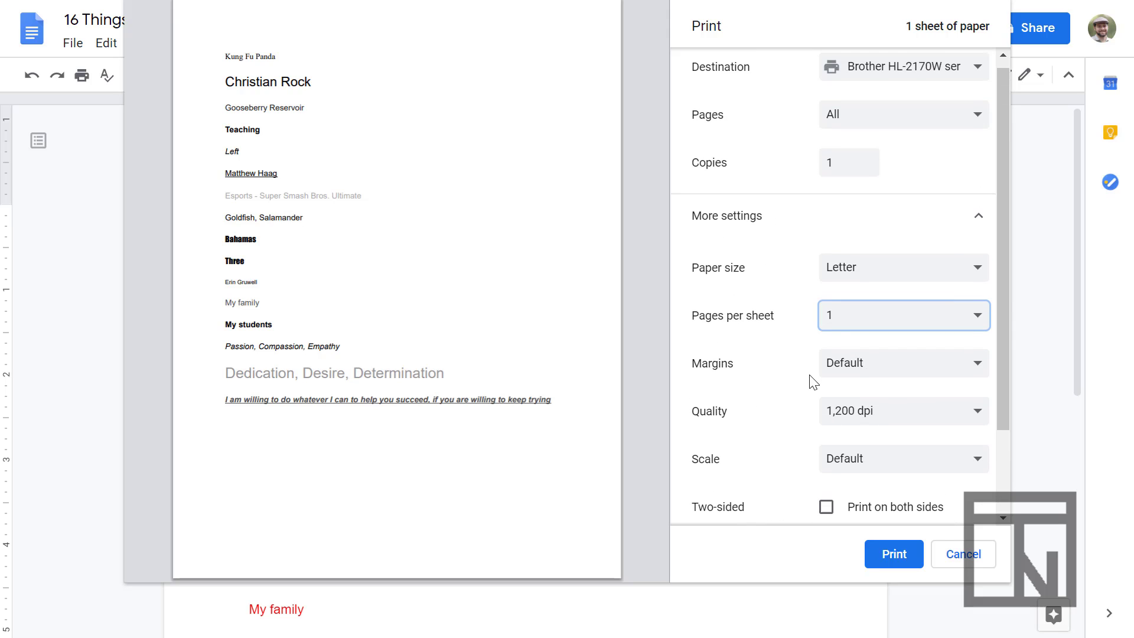
scroll(813, 381, "up", 1)
left_click(967, 231)
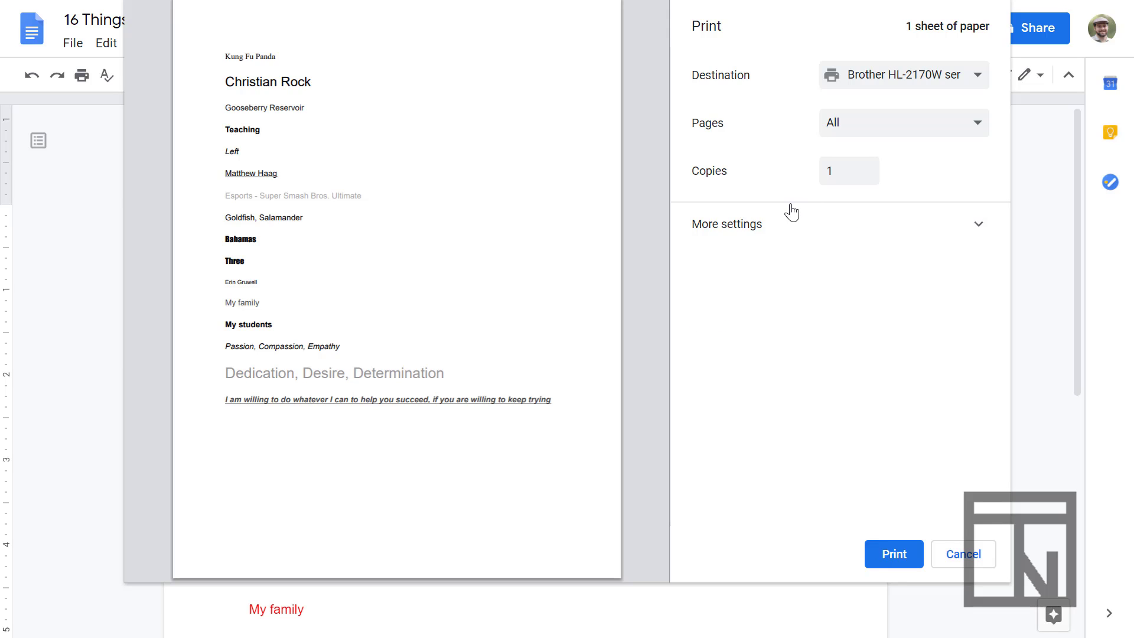
Change the print Destination from Brother HL-2170W to Save as PDF.
left_click(838, 86)
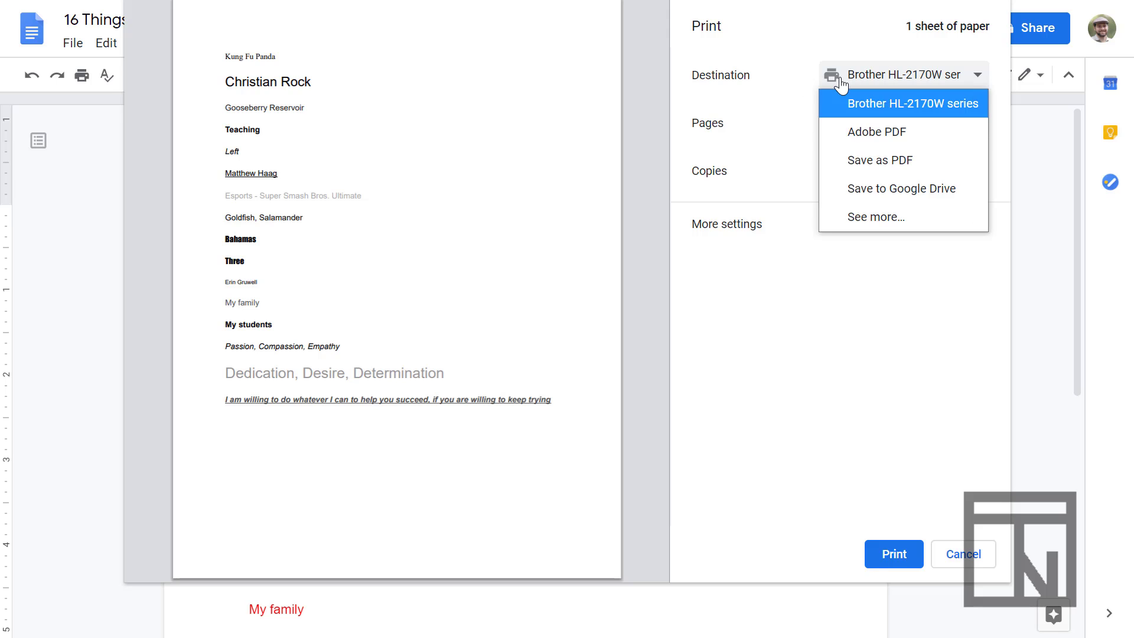
left_click(854, 160)
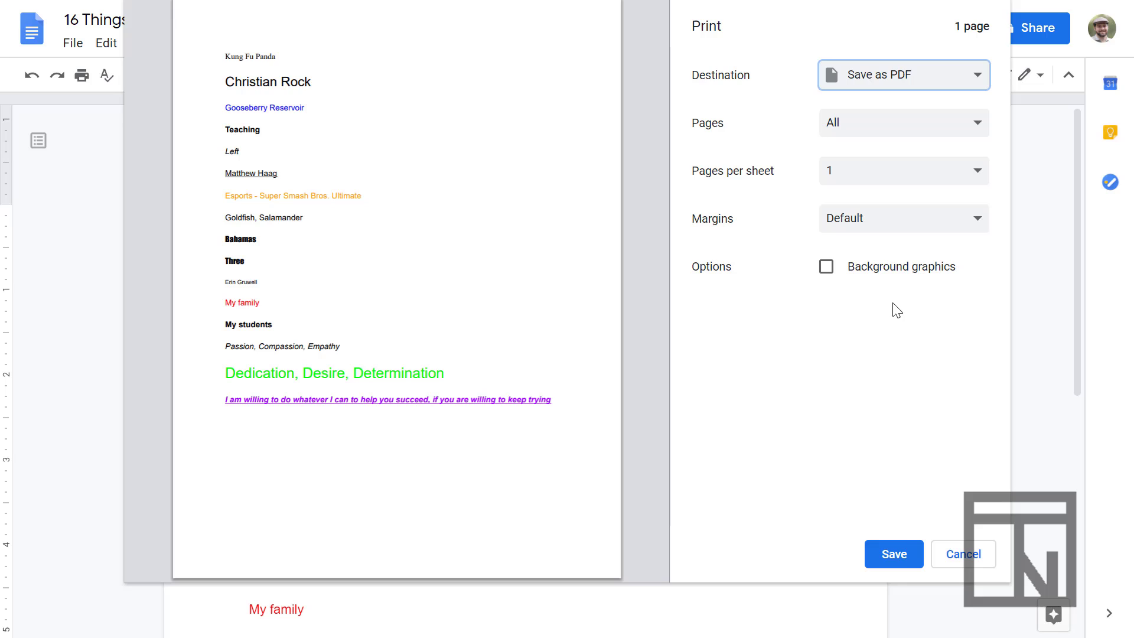
Save the PDF in Downloads as '16 Things About Me', dropping the ' - Google Docs' suffix.
left_click(904, 556)
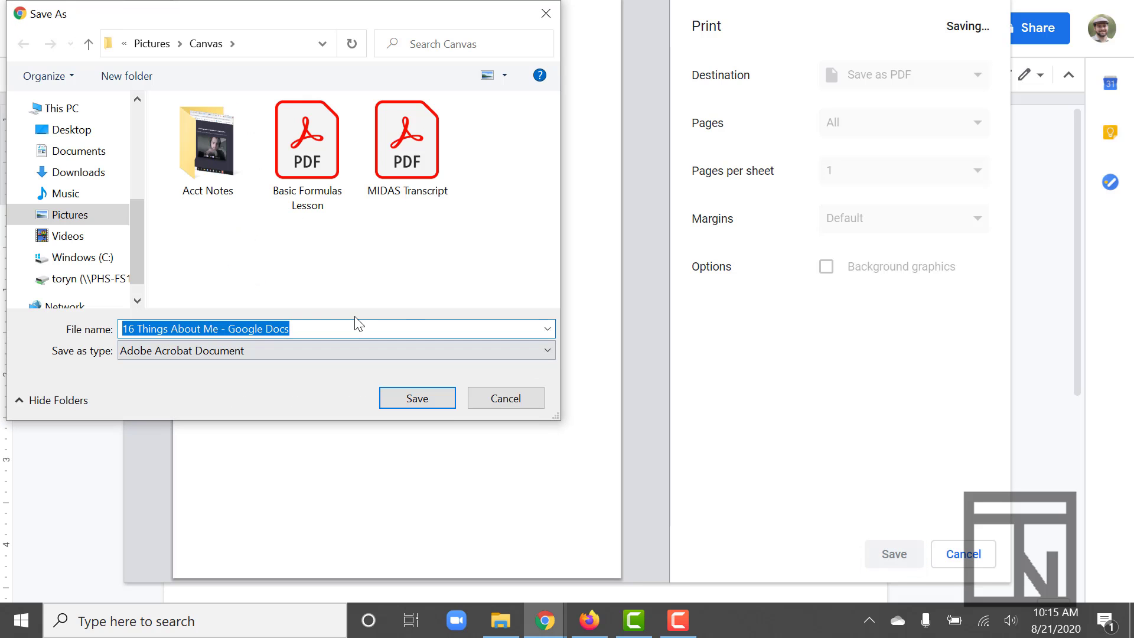
left_click(90, 172)
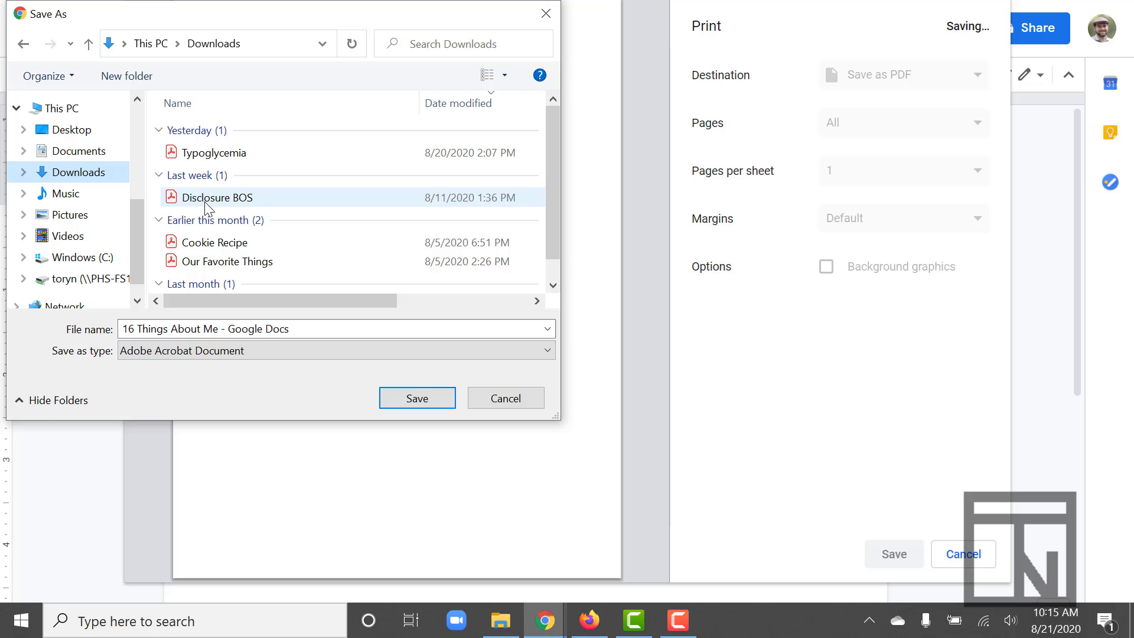
double_click(292, 330)
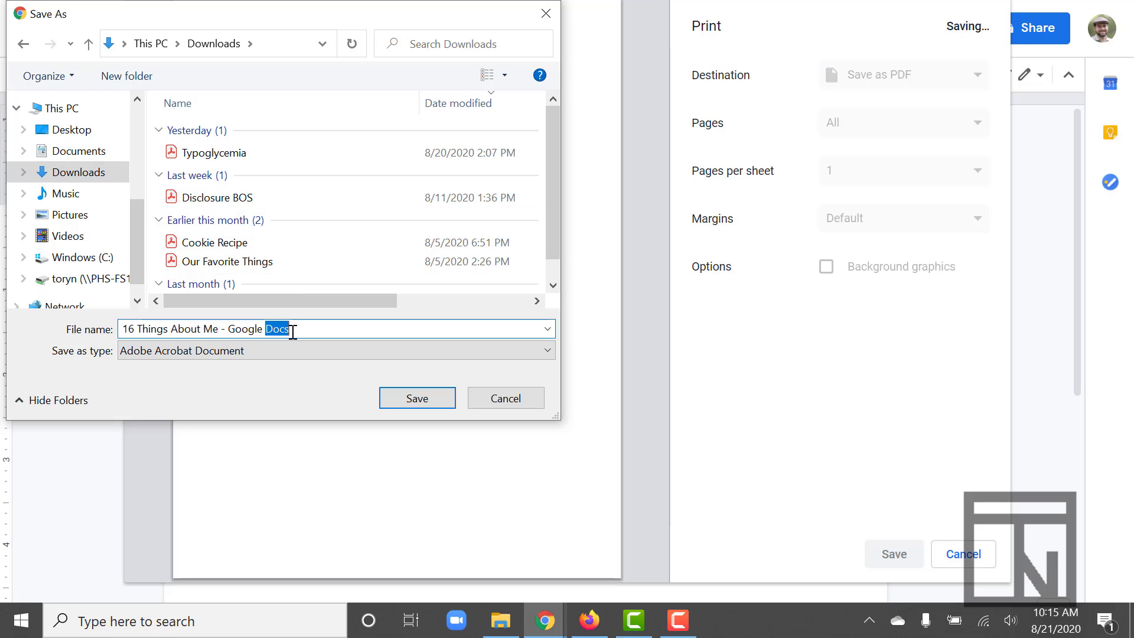
left_click(292, 330)
key("BackSpace")
key("BackSpace")
key("BackSpace")
key("BackSpace")
key("BackSpace")
key("BackSpace")
key("BackSpace")
key("BackSpace")
key("BackSpace")
key("BackSpace")
key("BackSpace")
key("BackSpace")
key("BackSpace")
key("BackSpace")
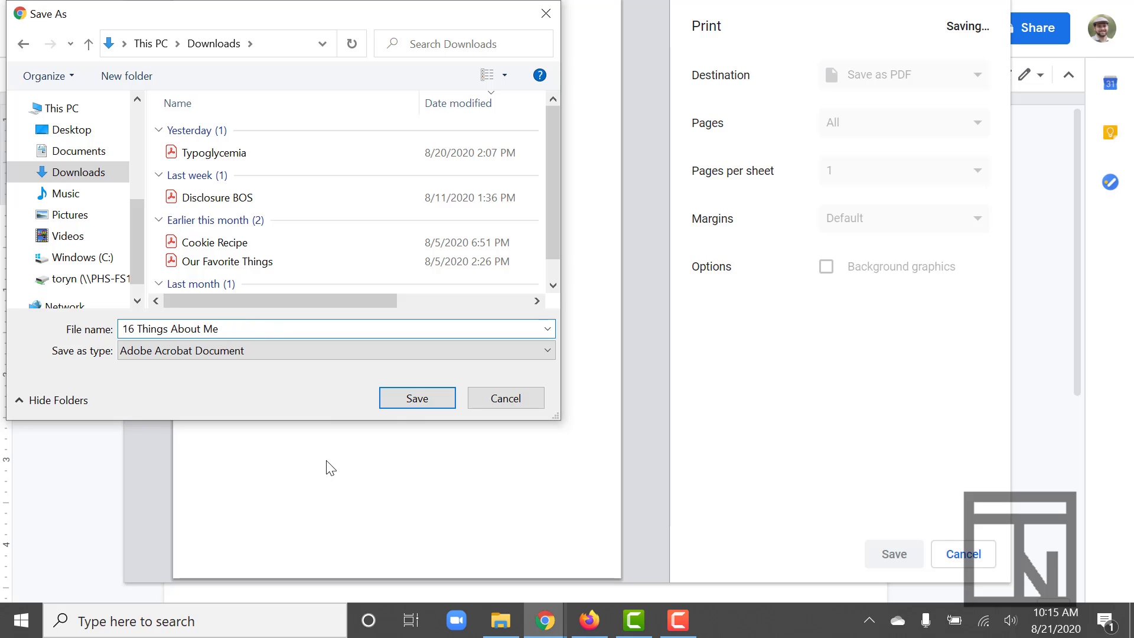
left_click(418, 401)
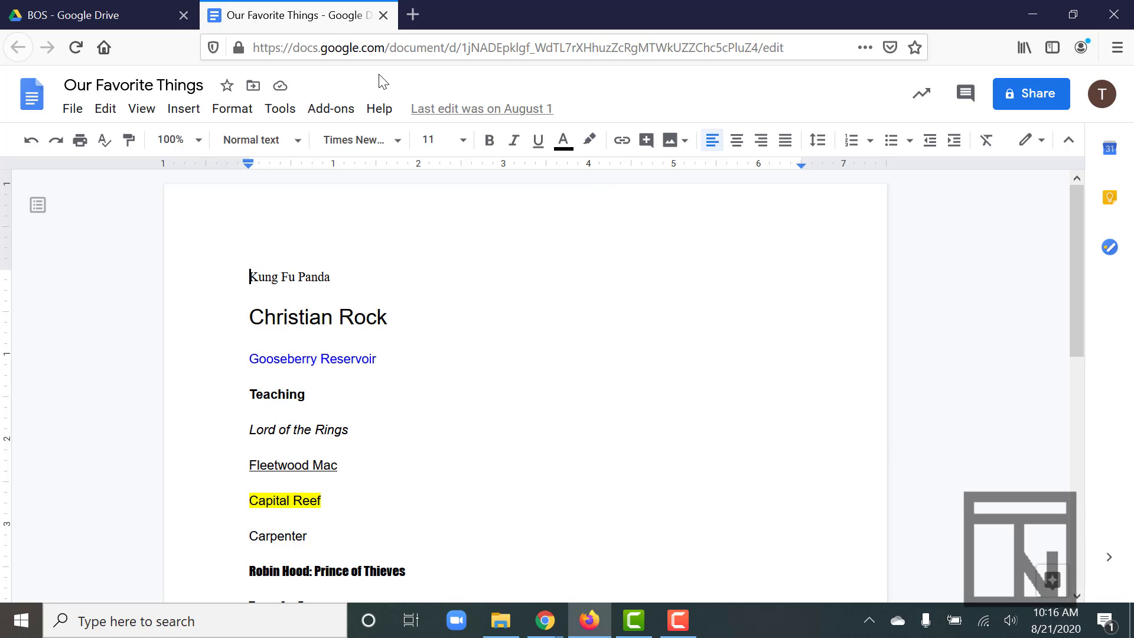
Close the Our Favorite Things tab and try dragging the PDF from Downloads into Drive.
left_click(384, 15)
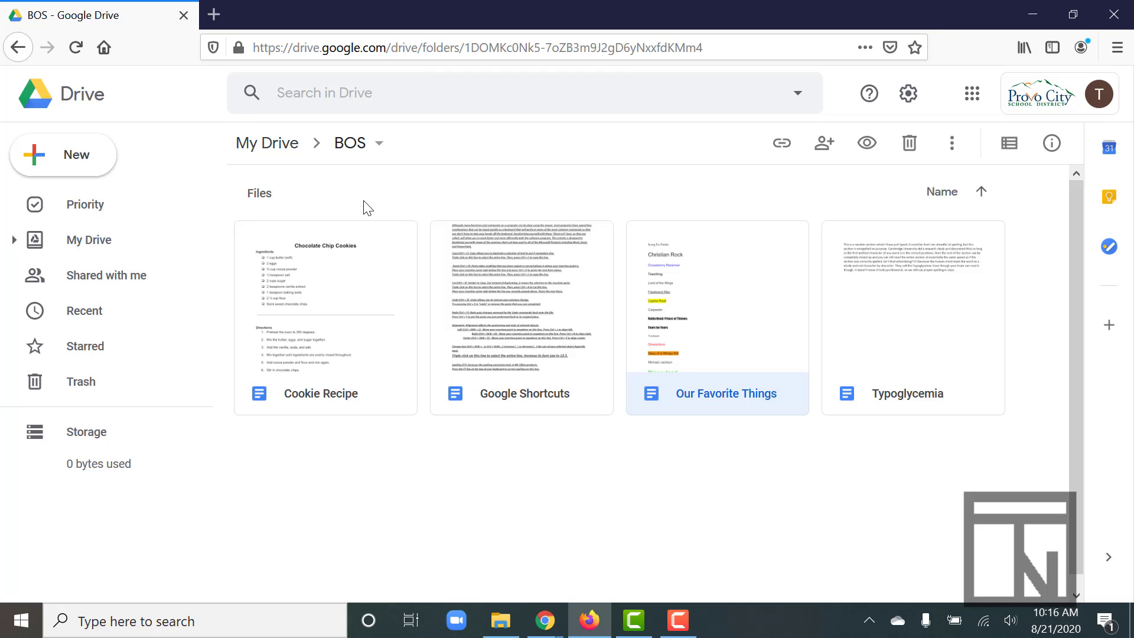
left_click(482, 633)
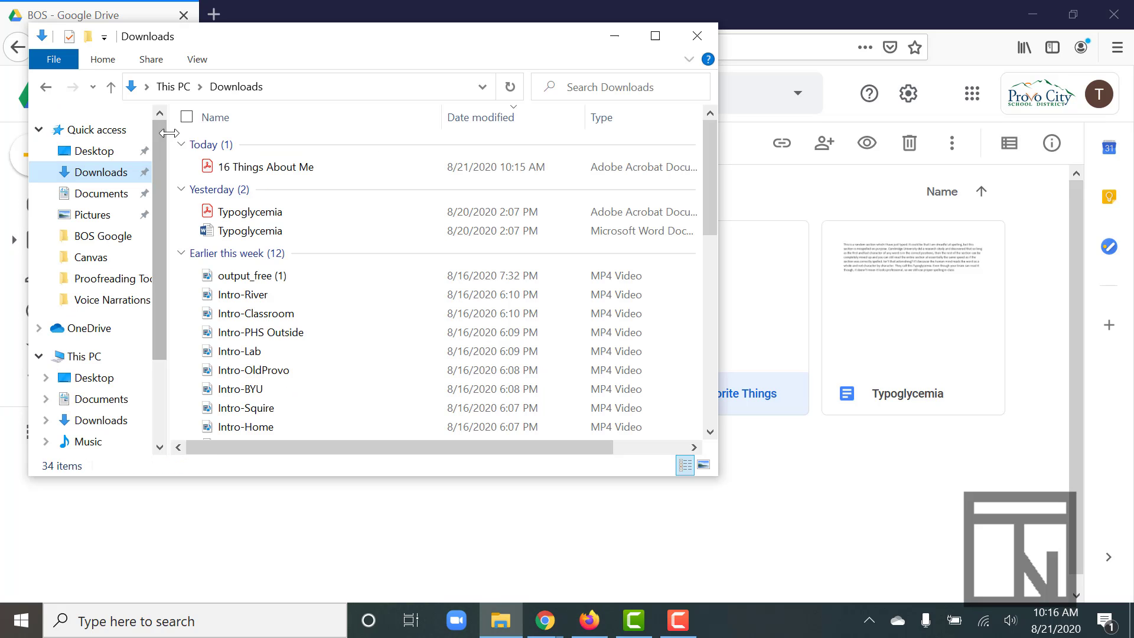
left_click_drag(266, 167, 435, 166)
left_click(610, 42)
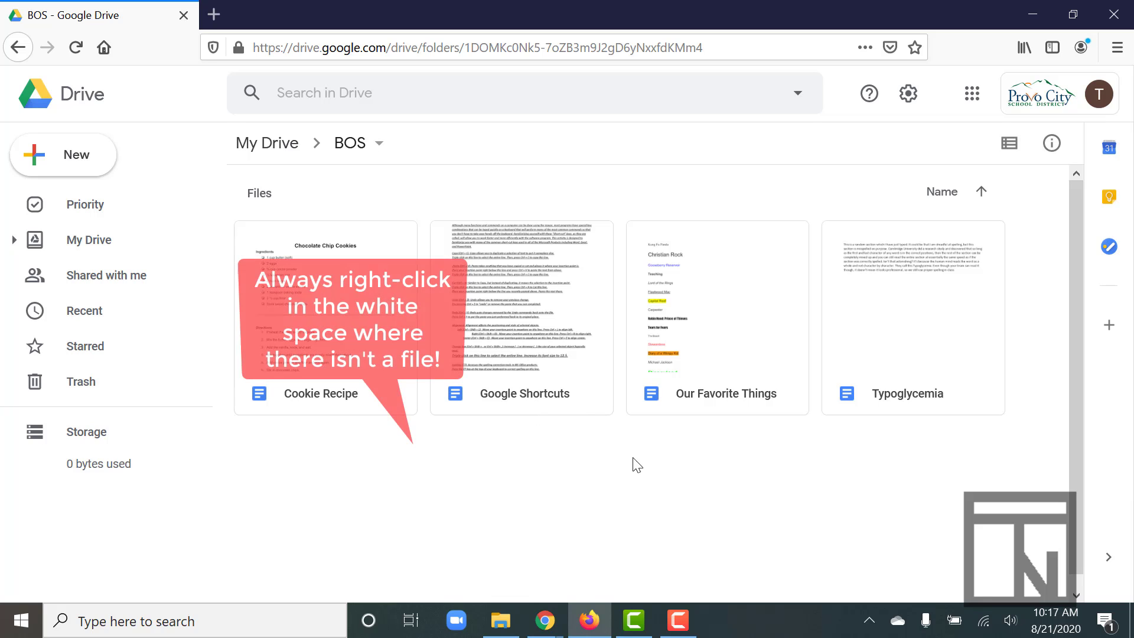
Upload 16 Things About Me from Downloads into the BOS folder using Upload files.
right_click(592, 455)
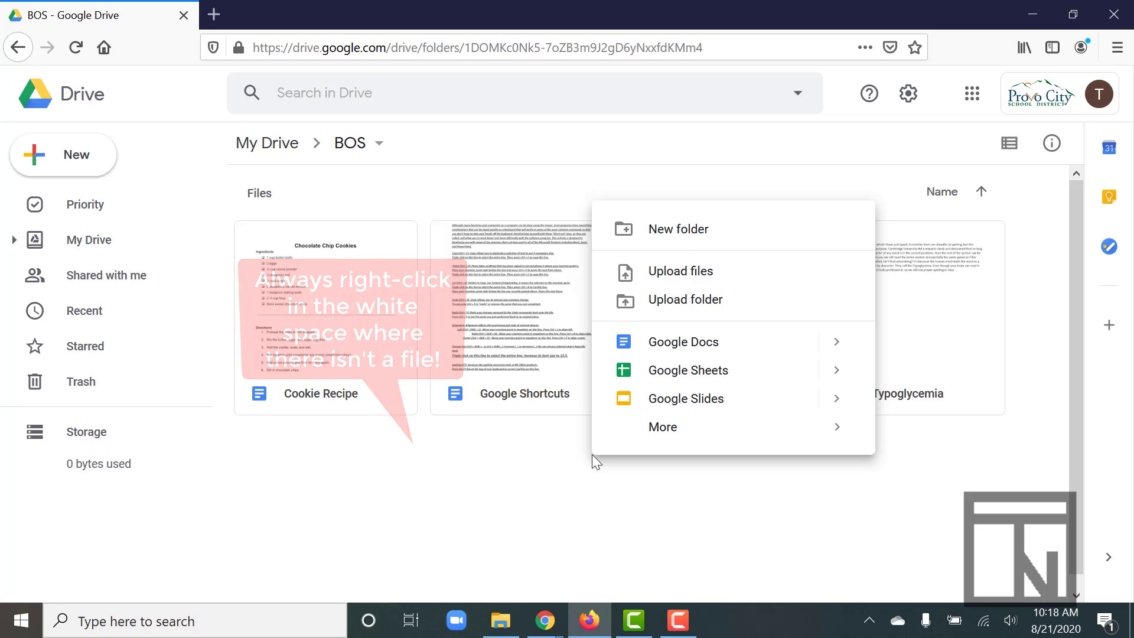
left_click(649, 269)
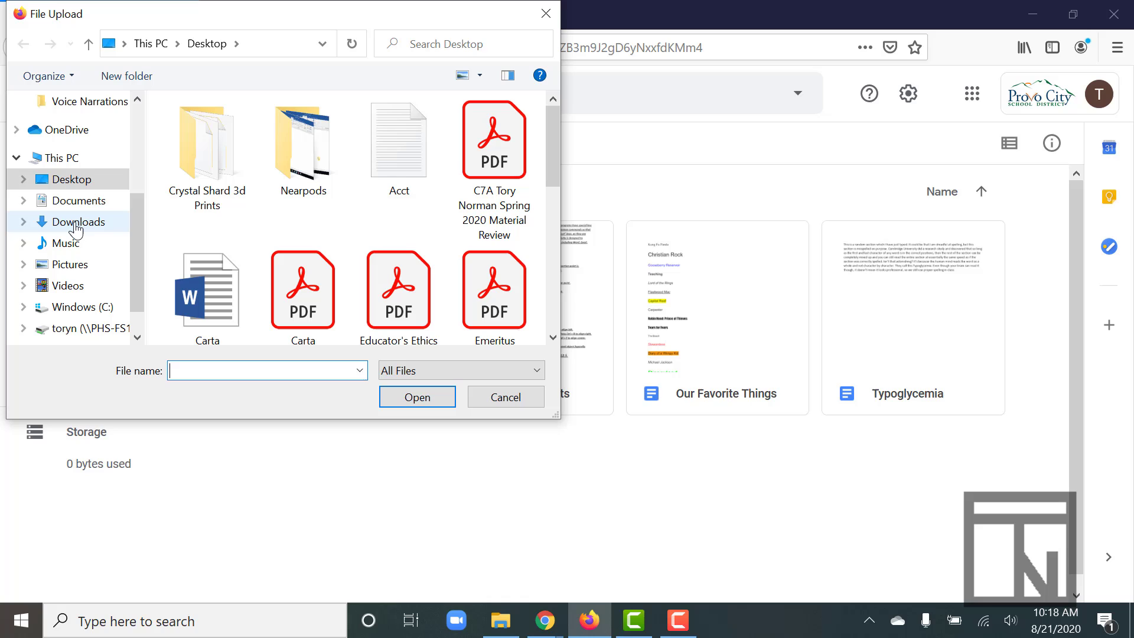
left_click(76, 224)
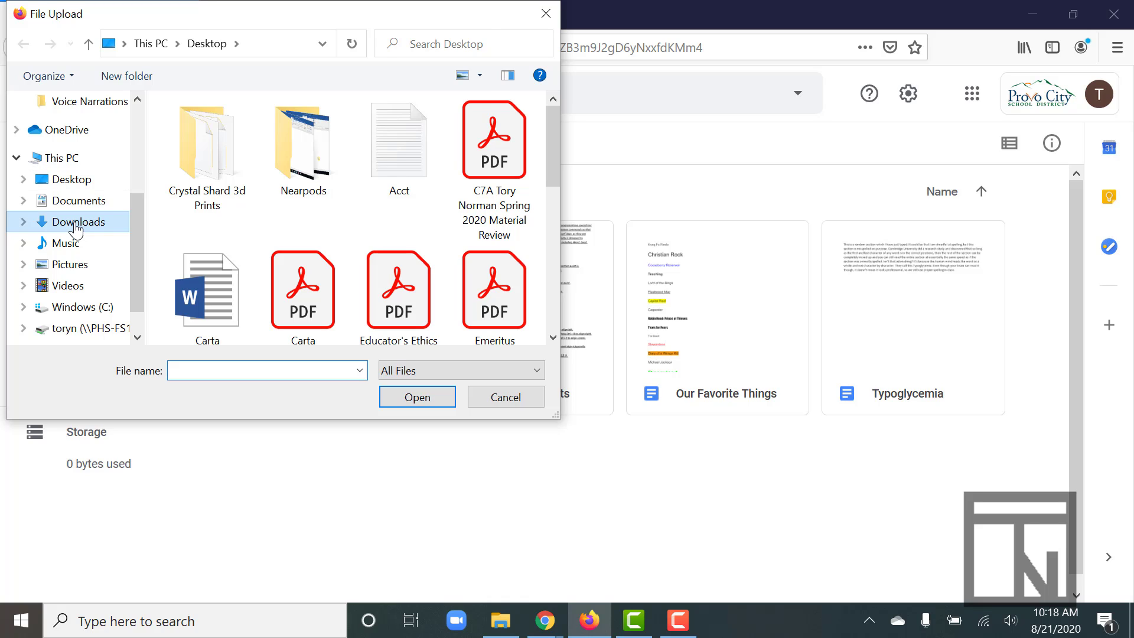
left_click(235, 155)
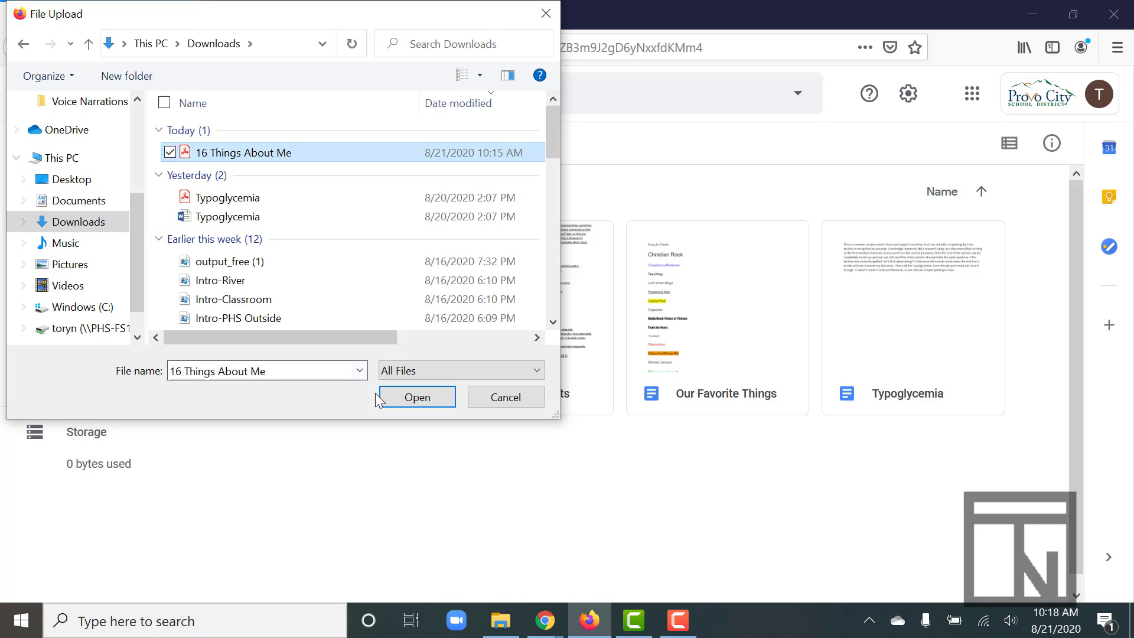
left_click(405, 397)
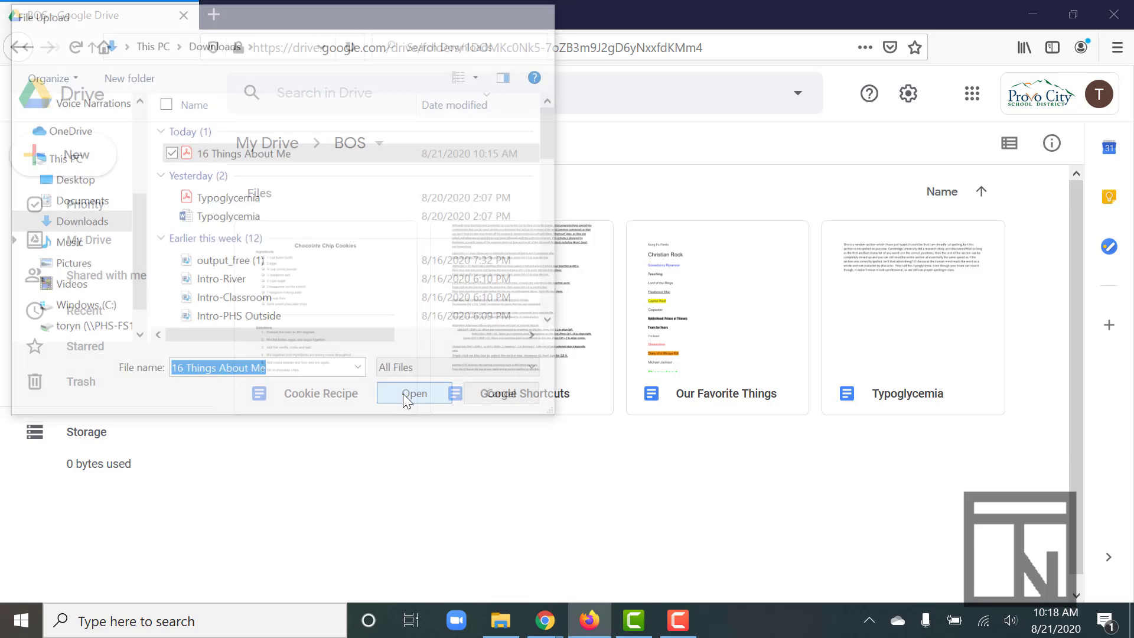